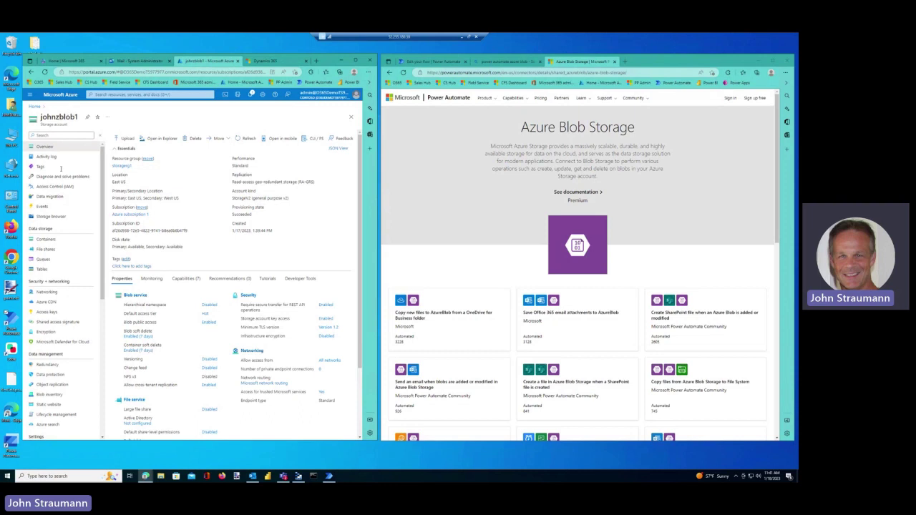
# View the containers of the johnzblob1 storage account and return to its overview
pyautogui.click(46, 239)
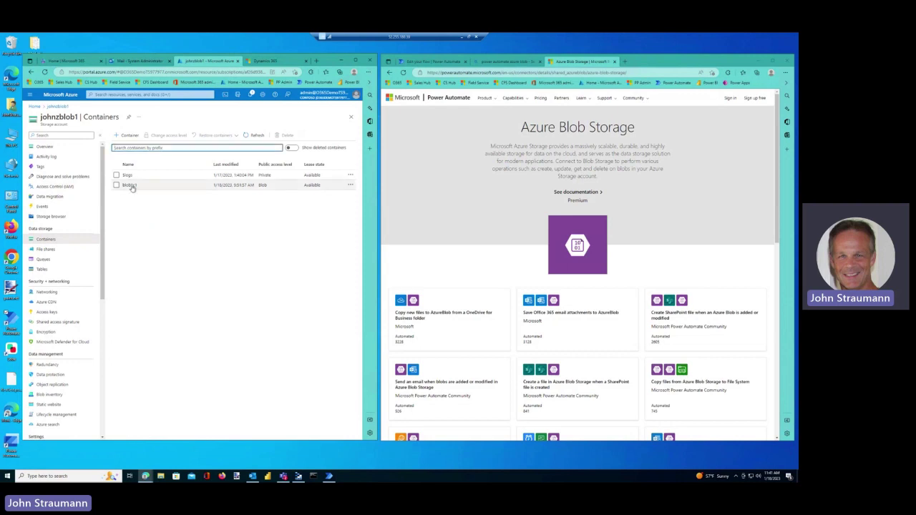
pyautogui.click(44, 146)
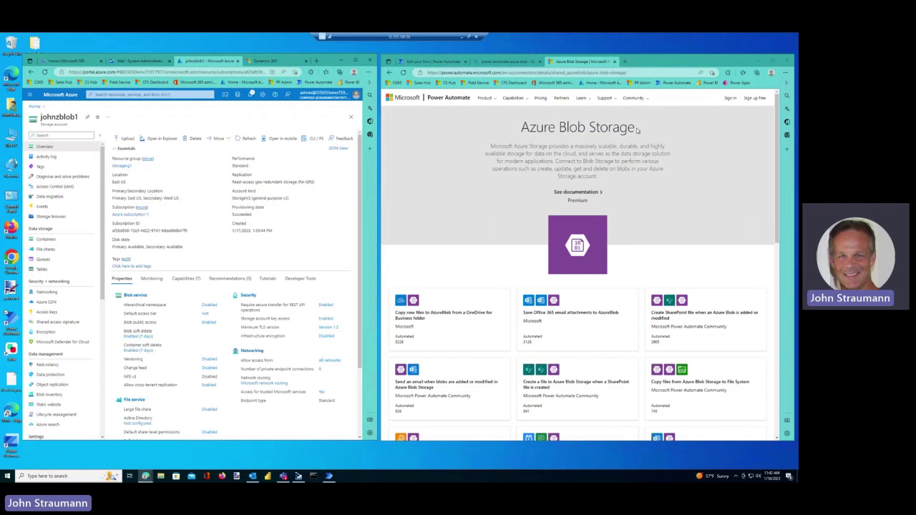
# Open the Save Office 365 email attachments to AzureBlob template and sign in with the existing account to try it
pyautogui.scroll(-10, 673, 288)
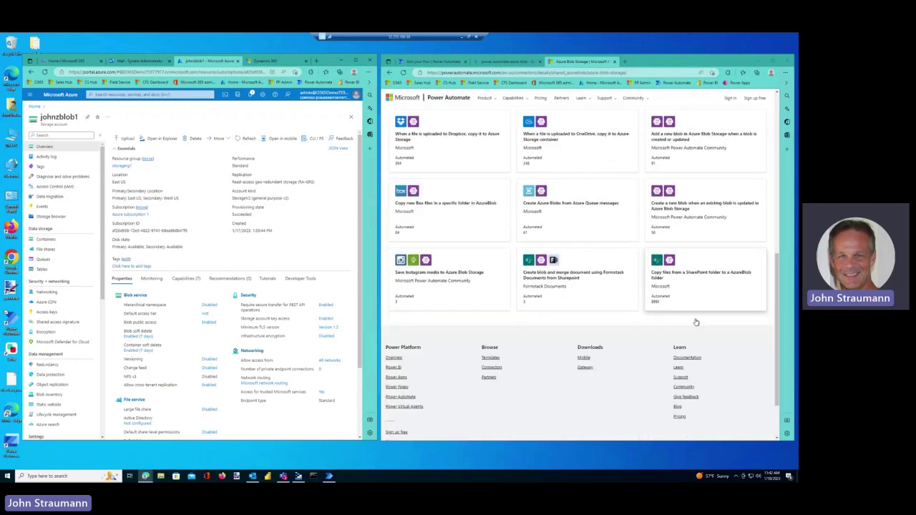
pyautogui.scroll(10, 696, 322)
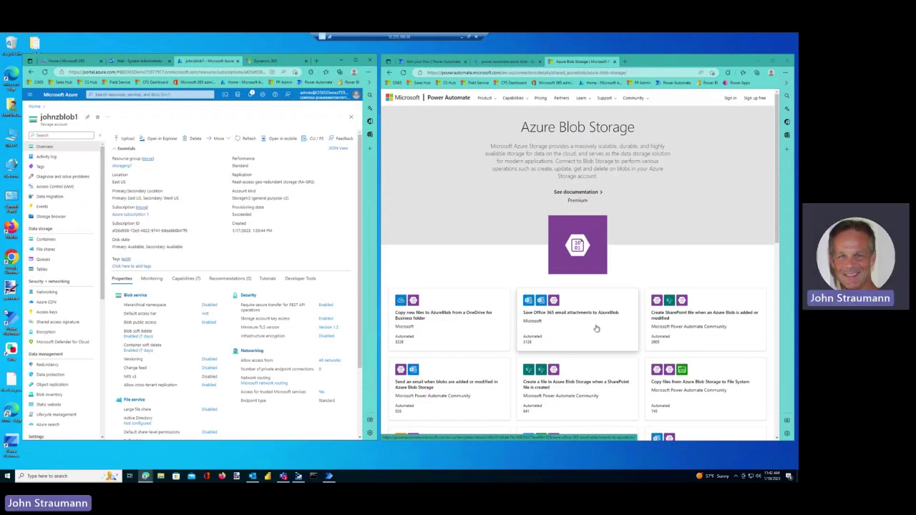
pyautogui.click(596, 328)
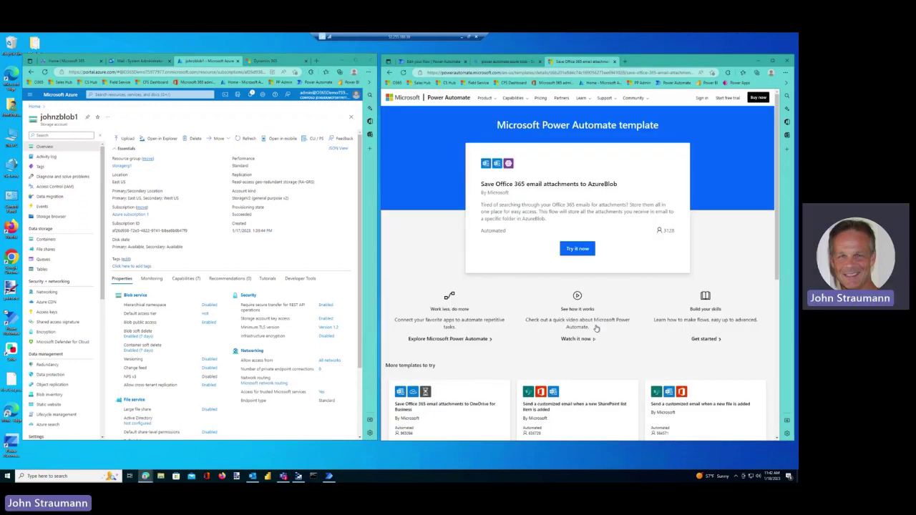
pyautogui.click(578, 248)
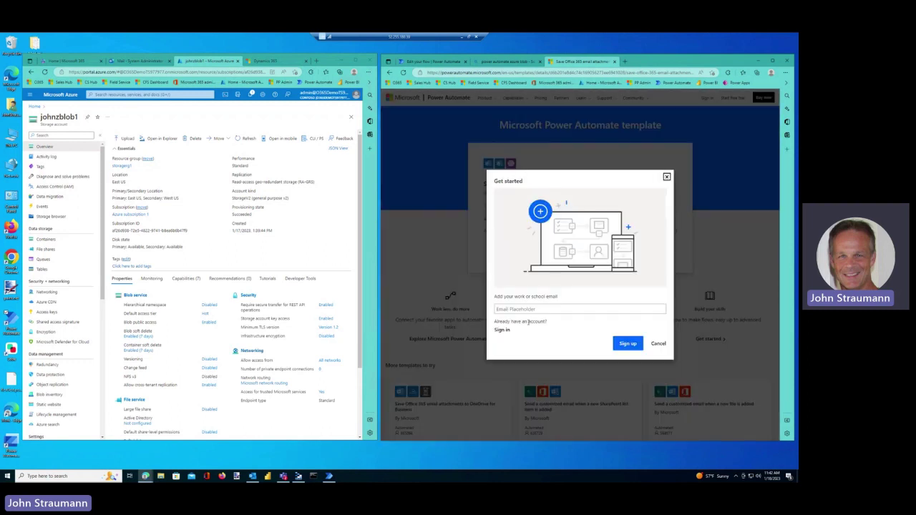
pyautogui.click(502, 330)
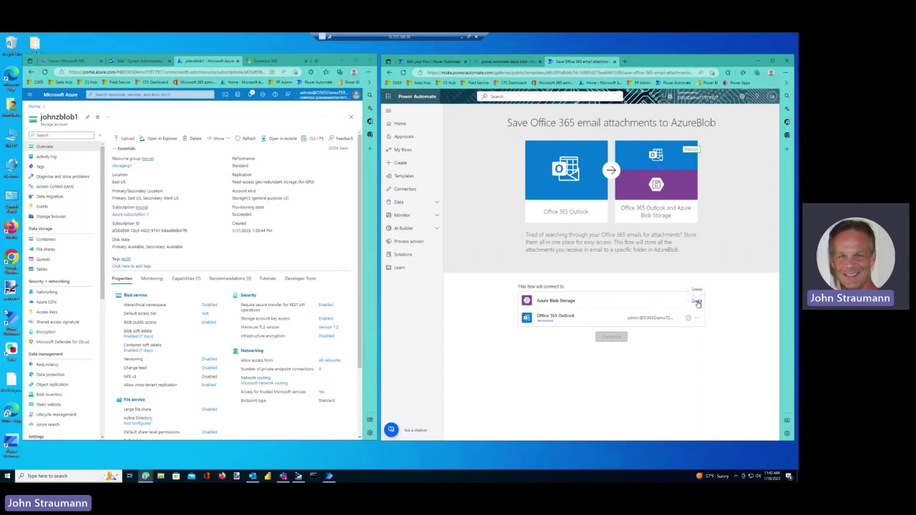
# Start creating the Azure Blob Storage connection and set its authentication type to Access Key
pyautogui.click(697, 301)
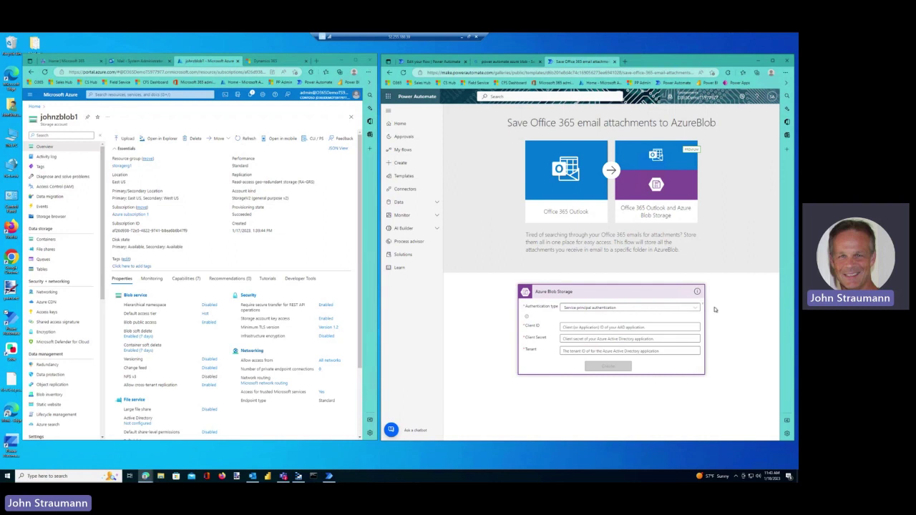
pyautogui.click(695, 309)
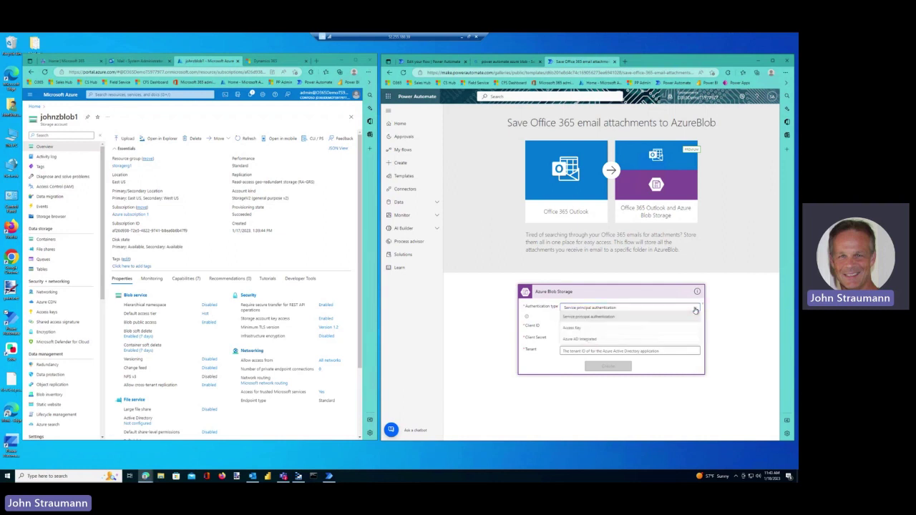
pyautogui.click(603, 330)
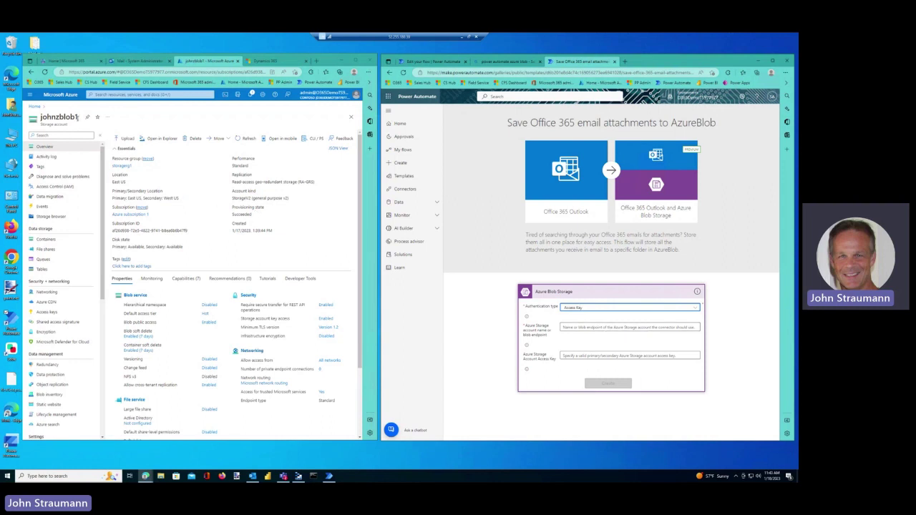
# Copy the storage account name johnzblob1 from the Azure portal into the connection's account name or blob endpoint
pyautogui.moveTo(79, 118)
pyautogui.mouseDown()
pyautogui.moveTo(40, 120)
pyautogui.moveTo(81, 119)
pyautogui.mouseUp()
pyautogui.hotkey('ctrl', 'c')
pyautogui.click(39, 120)
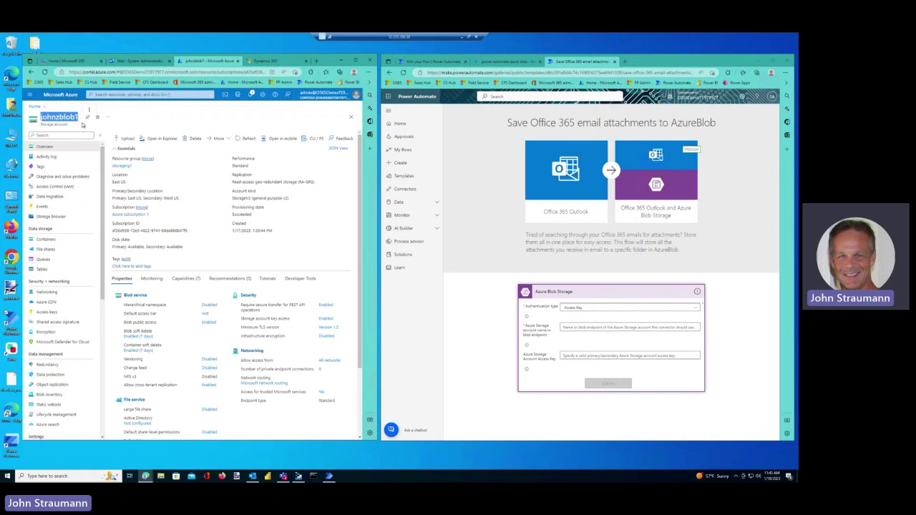
pyautogui.click(575, 328)
pyautogui.hotkey('ctrl', 'v')
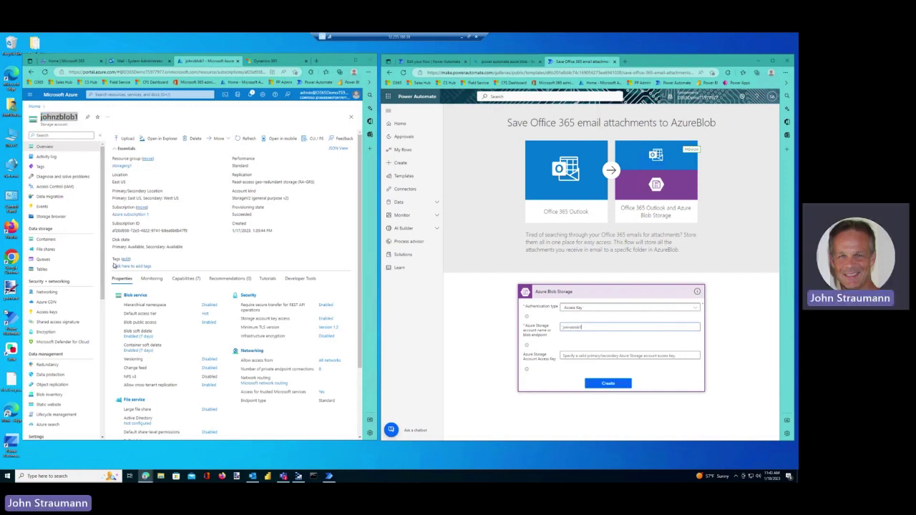
# Reveal the key1 access key of the johnzblob1 storage account
pyautogui.click(47, 312)
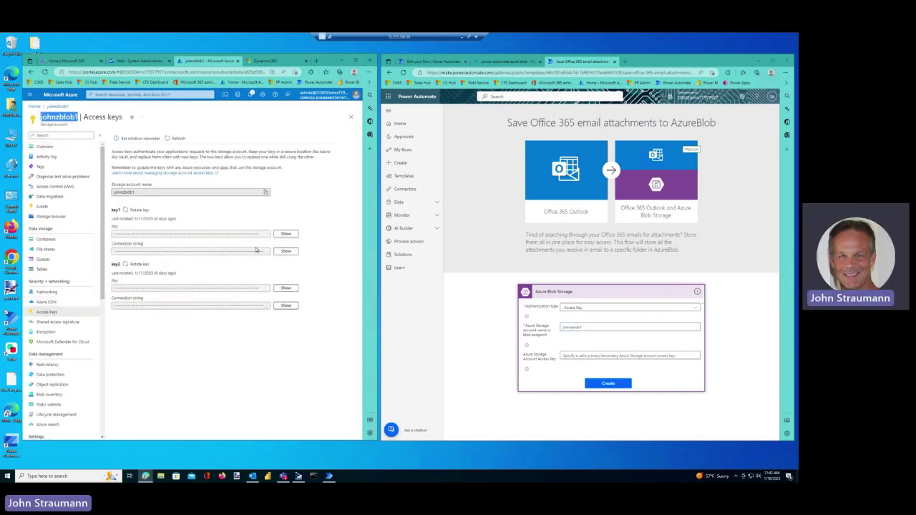
pyautogui.click(282, 235)
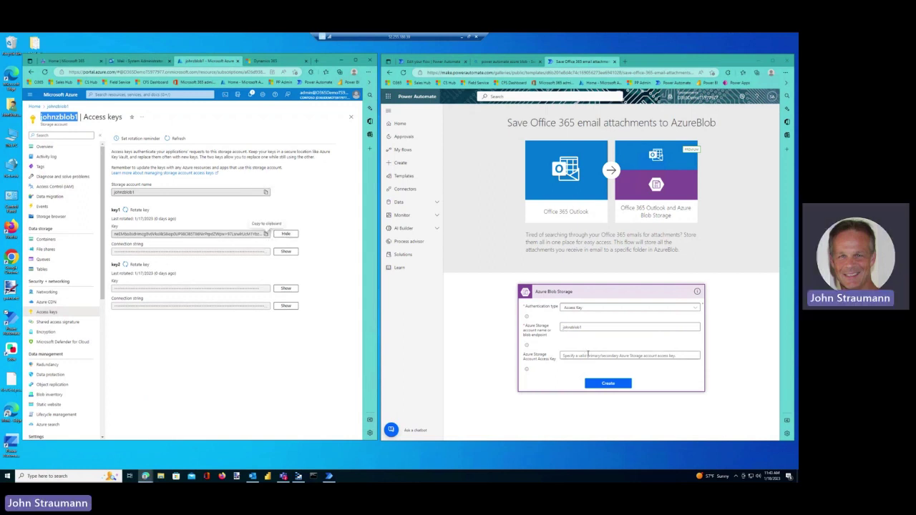
pyautogui.click(587, 353)
pyautogui.hotkey('ctrl', 'v')
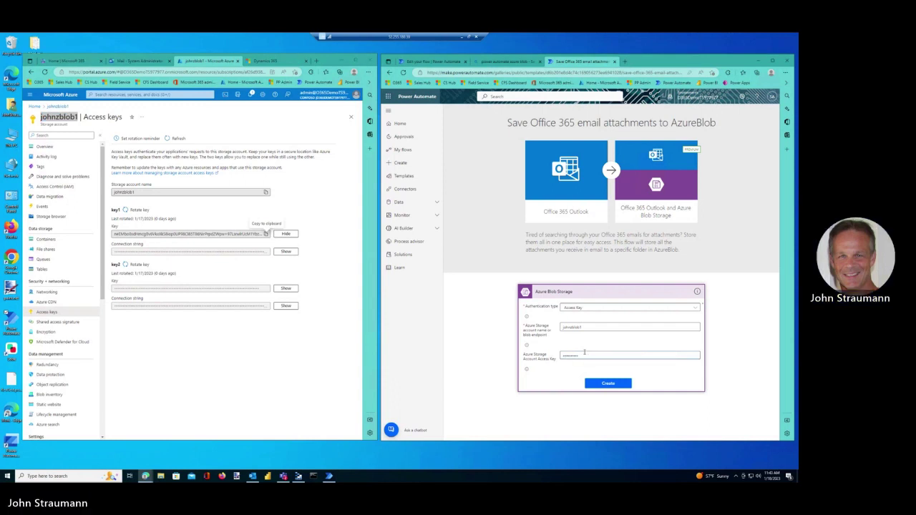
pyautogui.moveTo(578, 355); pyautogui.dragTo(561, 355)
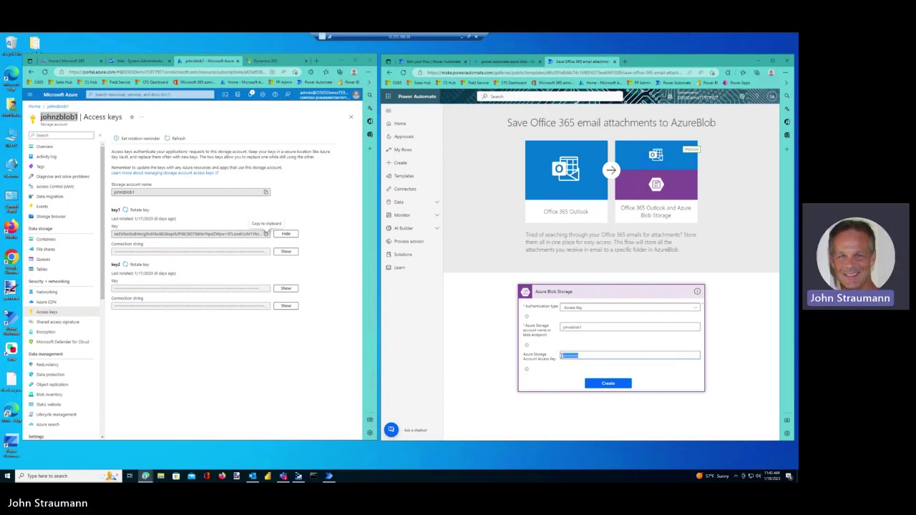
pyautogui.press('BackSpace')
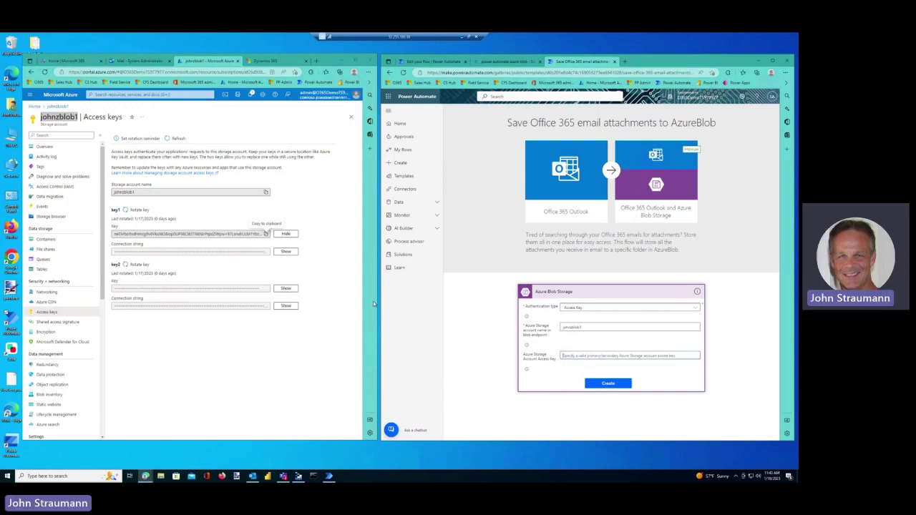
# Copy key1 into the Azure Storage Account Access Key field, create the connection, and hide the key again
pyautogui.click(267, 234)
pyautogui.click(582, 356)
pyautogui.hotkey('ctrl', 'v')
pyautogui.click(624, 385)
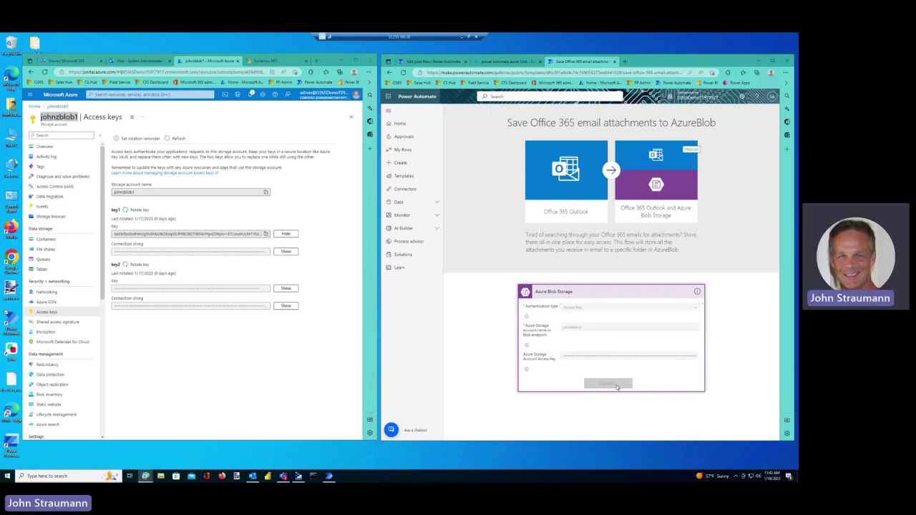
pyautogui.click(285, 234)
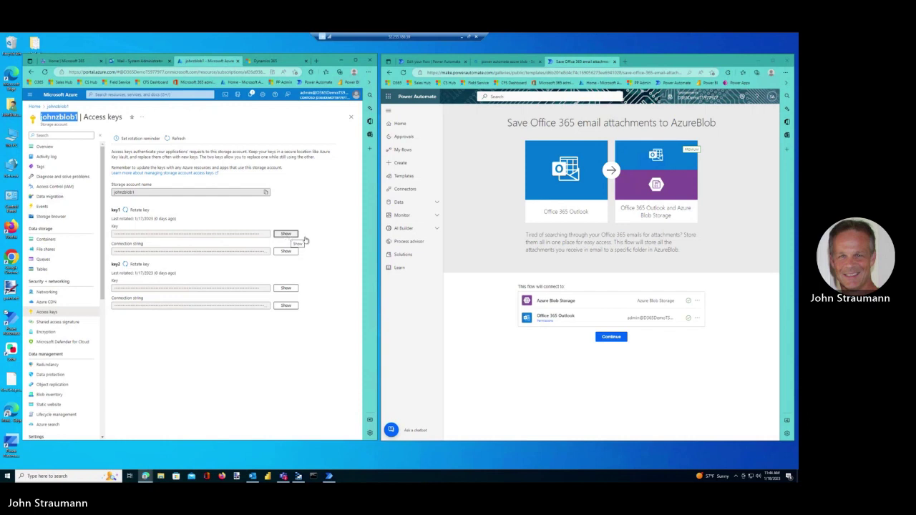
# Continue to the template's flow, set the Create file folder path to /blob1c1, and save the flow
pyautogui.click(611, 337)
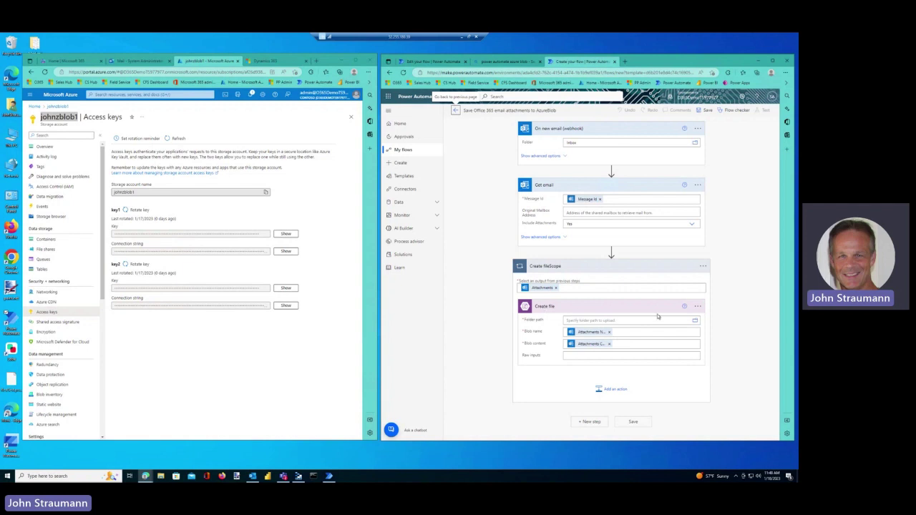
pyautogui.click(698, 307)
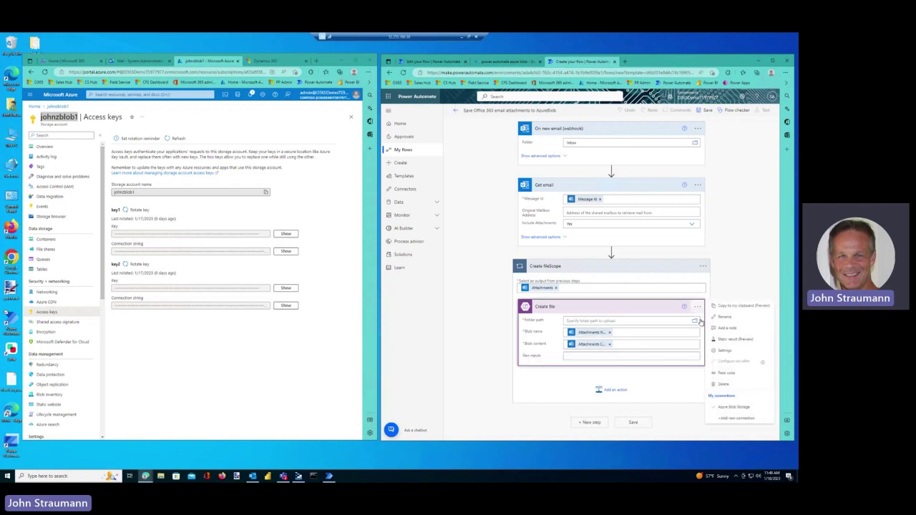
pyautogui.click(737, 407)
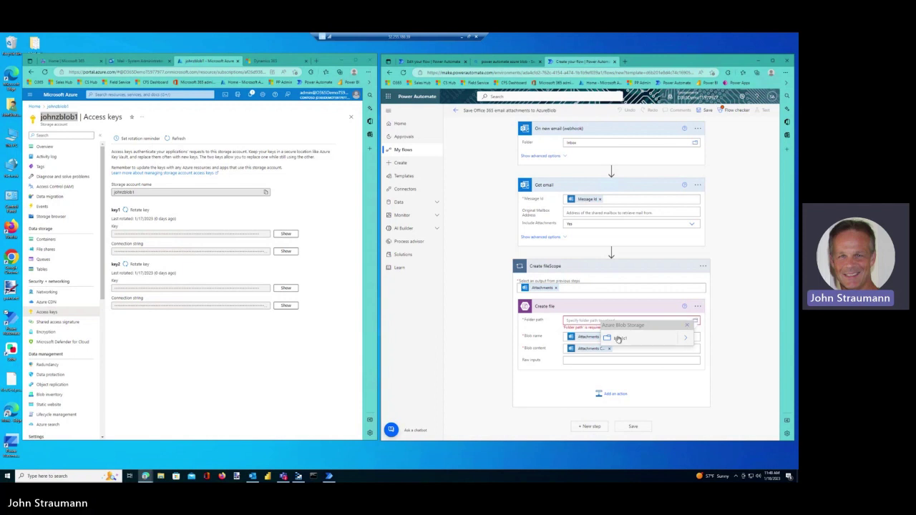
pyautogui.click(617, 336)
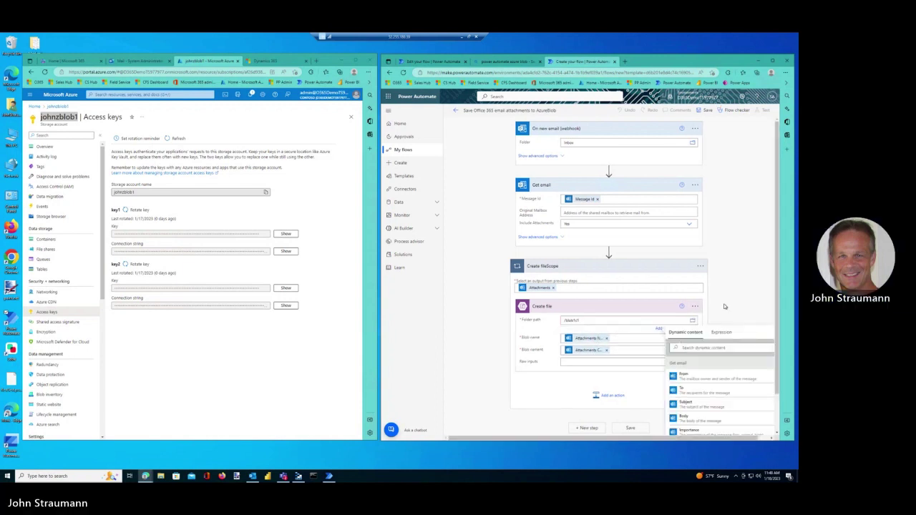
pyautogui.click(629, 428)
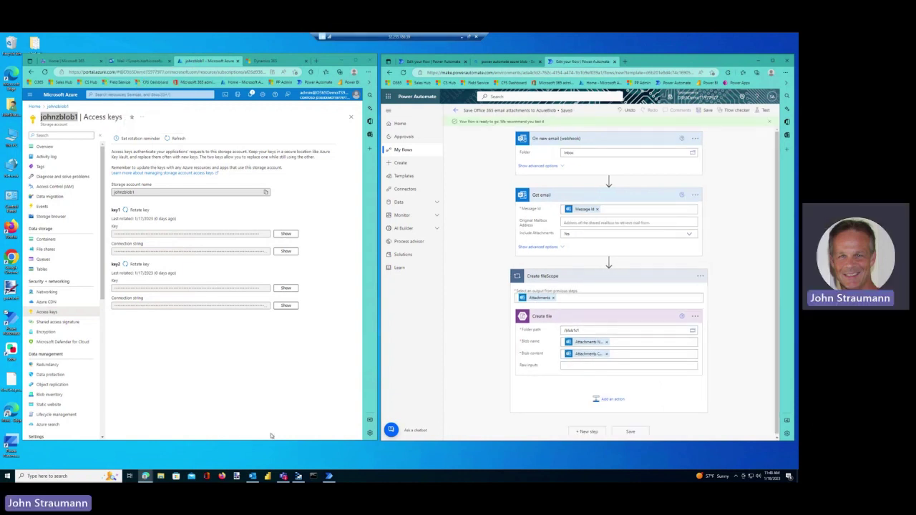
# Start a manual test of the saved flow
pyautogui.click(764, 110)
pyautogui.click(694, 132)
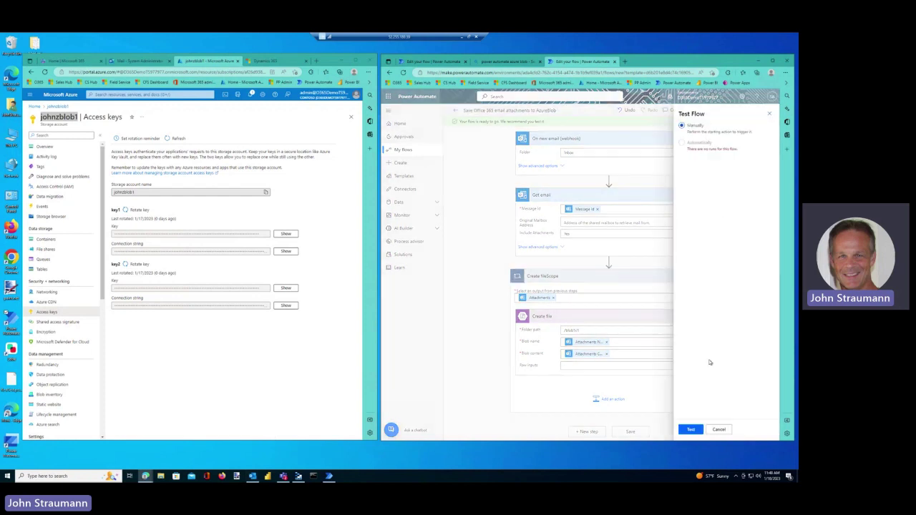
pyautogui.click(690, 429)
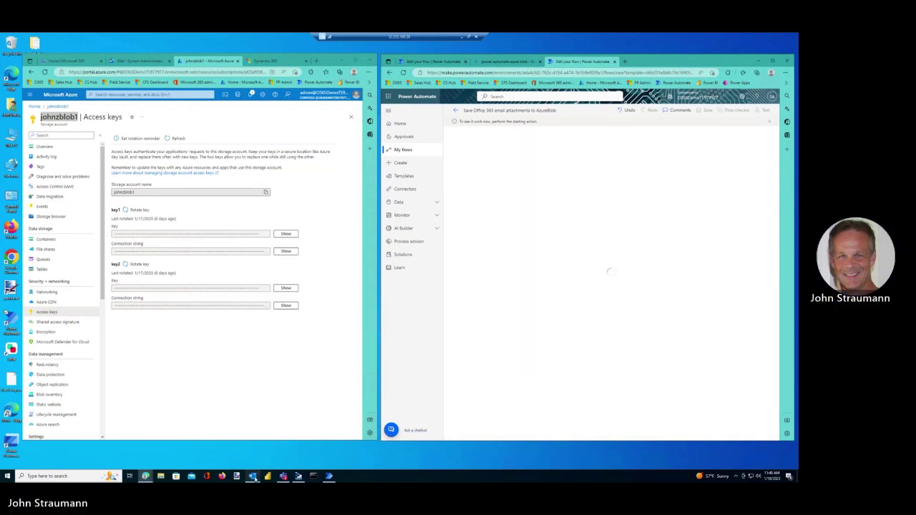
# Switch to desktop Outlook and start forwarding the latest sent Weights email with its picture attachment
pyautogui.click(253, 476)
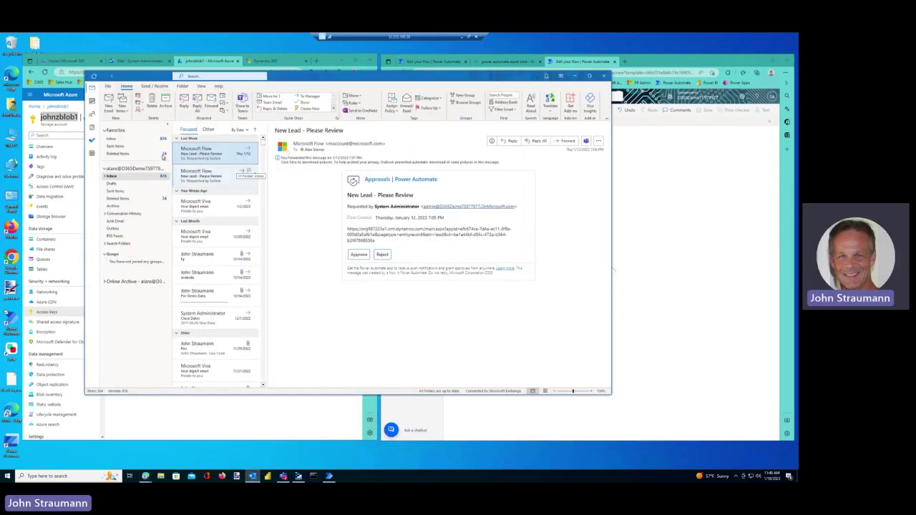
pyautogui.click(136, 146)
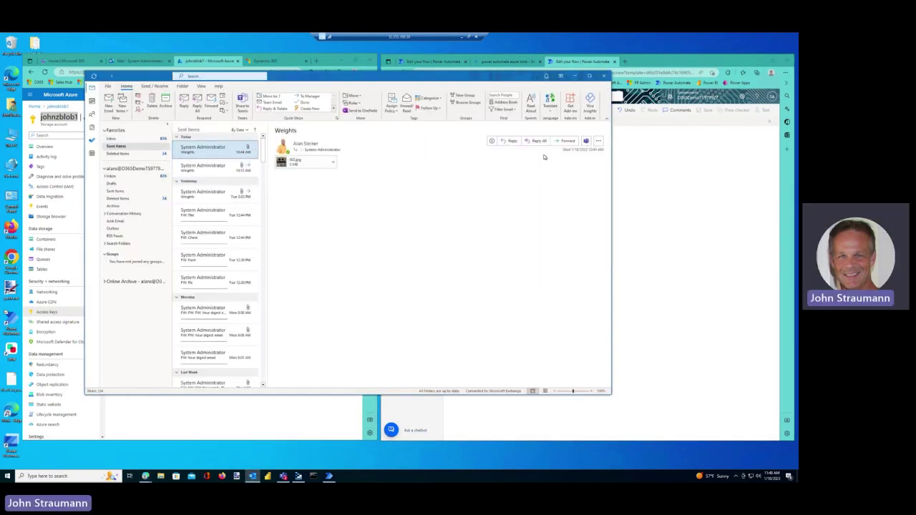
pyautogui.click(566, 141)
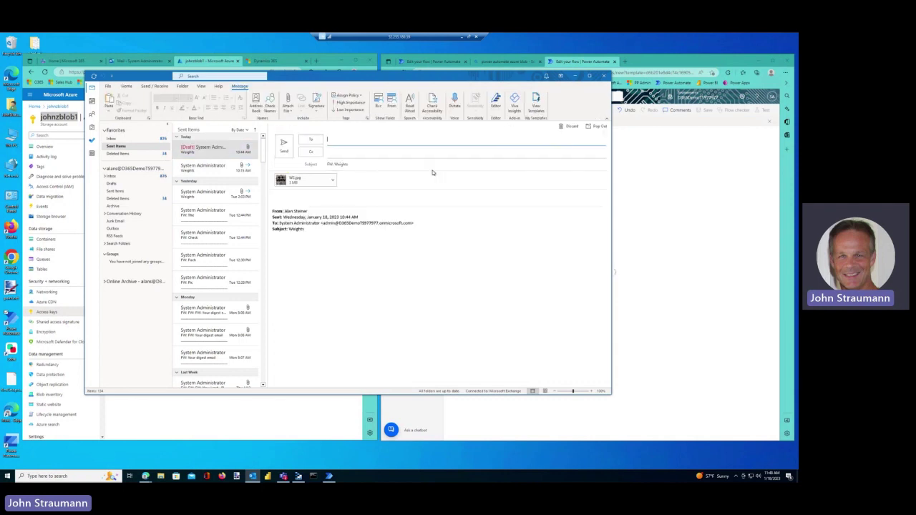
pyautogui.write('al')
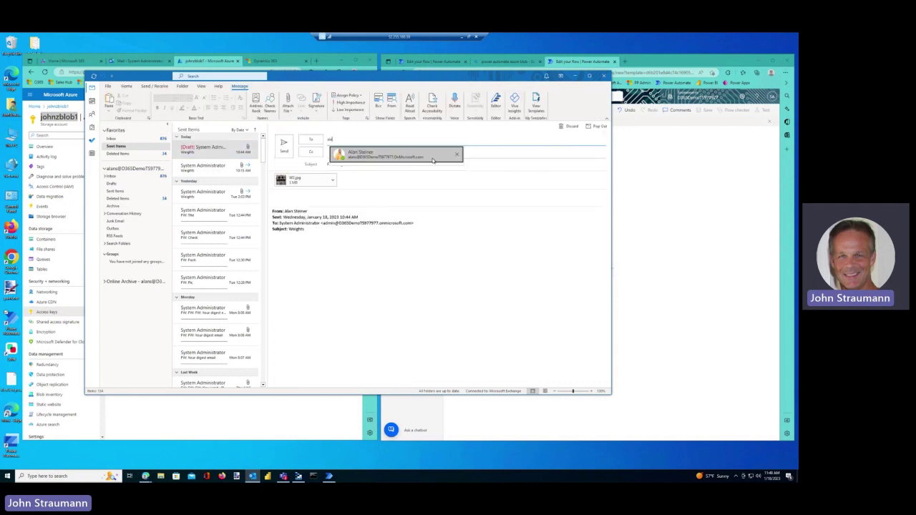
pyautogui.click(419, 154)
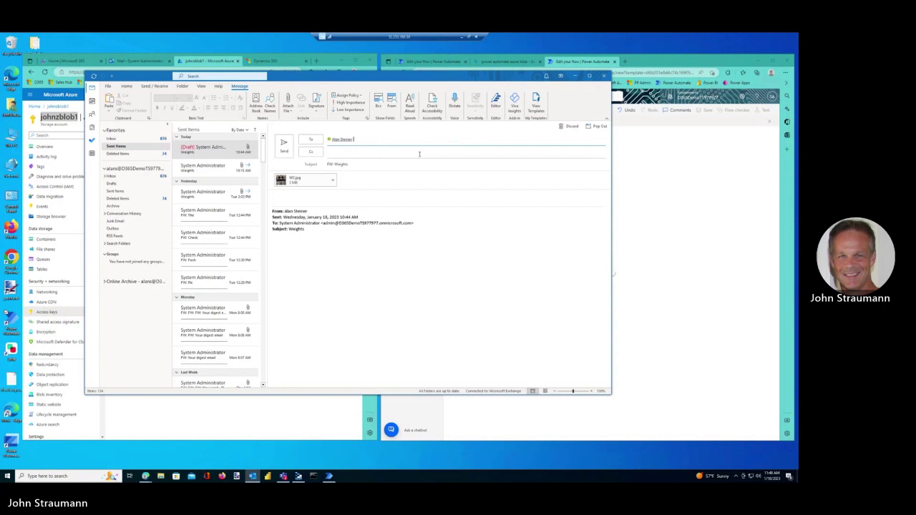
pyautogui.press('BackSpace')
pyautogui.press('BackSpace')
# Address the forwarded email to System Administrator and remove the FW: prefix so the subject reads Weights
pyautogui.write('sys')
pyautogui.click(396, 152)
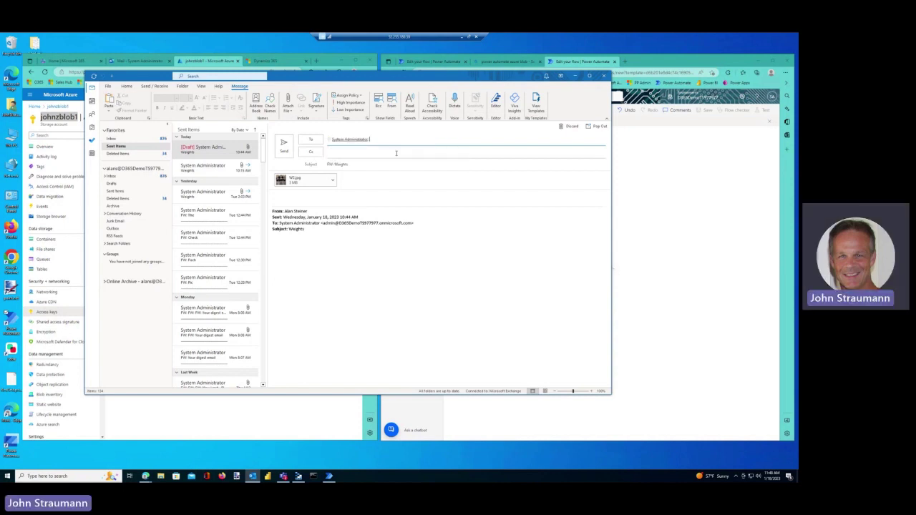
pyautogui.click(326, 166)
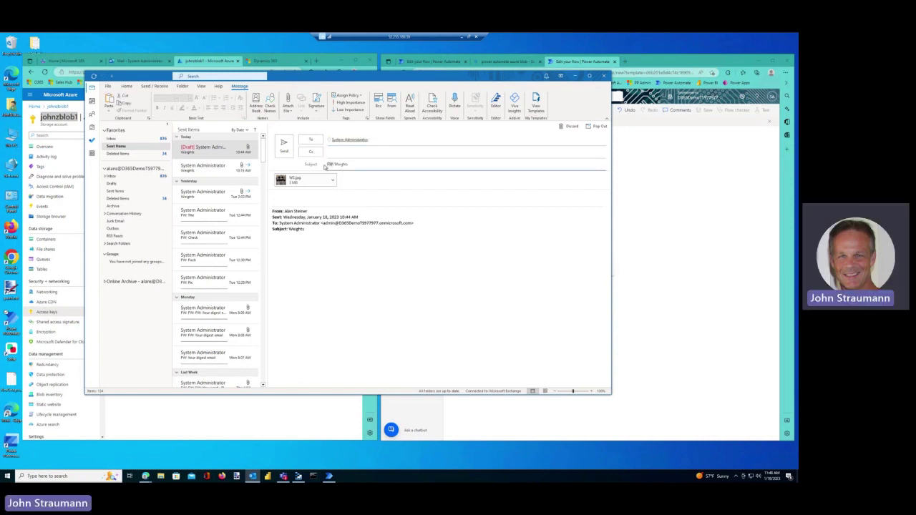
pyautogui.press('Delete')
pyautogui.press('Delete')
pyautogui.press('Delete')
pyautogui.press('Delete')
pyautogui.press('Tab')
pyautogui.press('Tab')
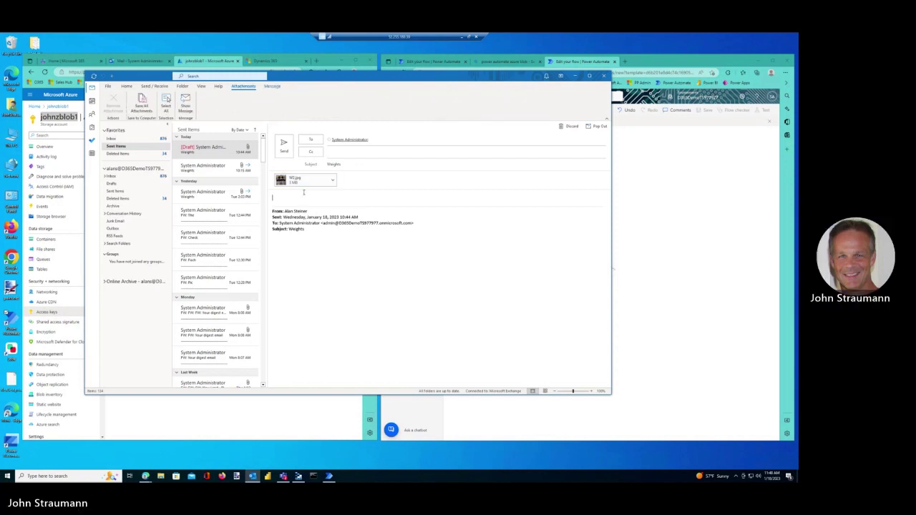
# Delete the quoted header text from the message body, send the email, and minimize Outlook
pyautogui.moveTo(303, 192); pyautogui.dragTo(327, 231)
pyautogui.press('Delete')
pyautogui.click(284, 145)
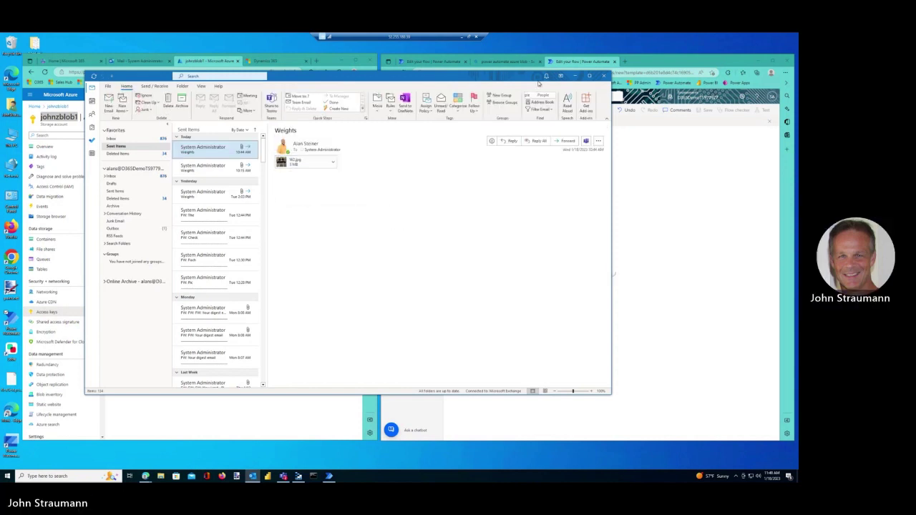
pyautogui.click(574, 77)
# Check the administrator's web mailbox for the test email and expand Create fileScope in the flow run
pyautogui.click(143, 61)
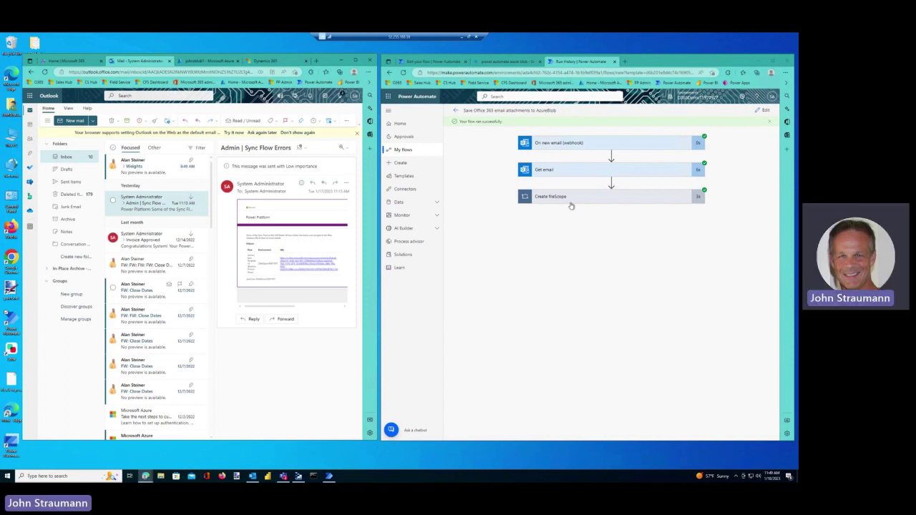
pyautogui.click(571, 204)
# Open the blob1c1 container of the johnzblob1 storage account to check for the saved attachment
pyautogui.click(207, 61)
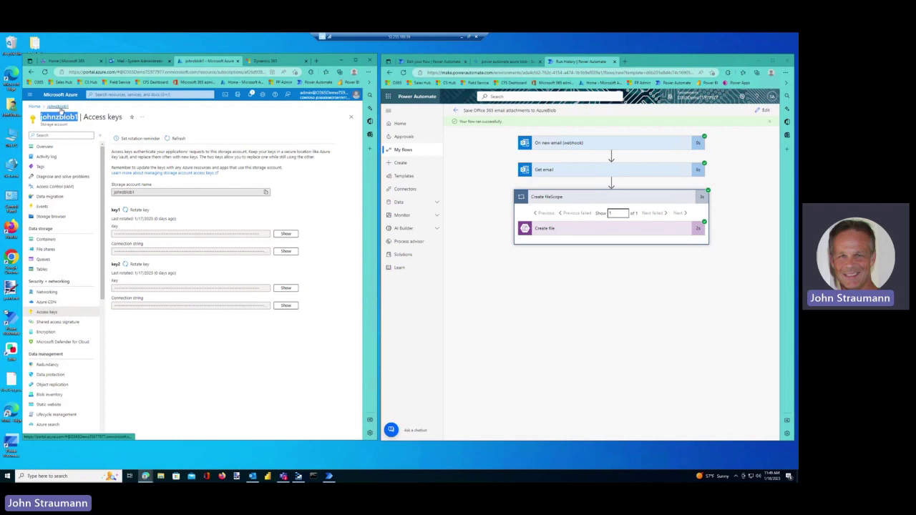
pyautogui.click(57, 106)
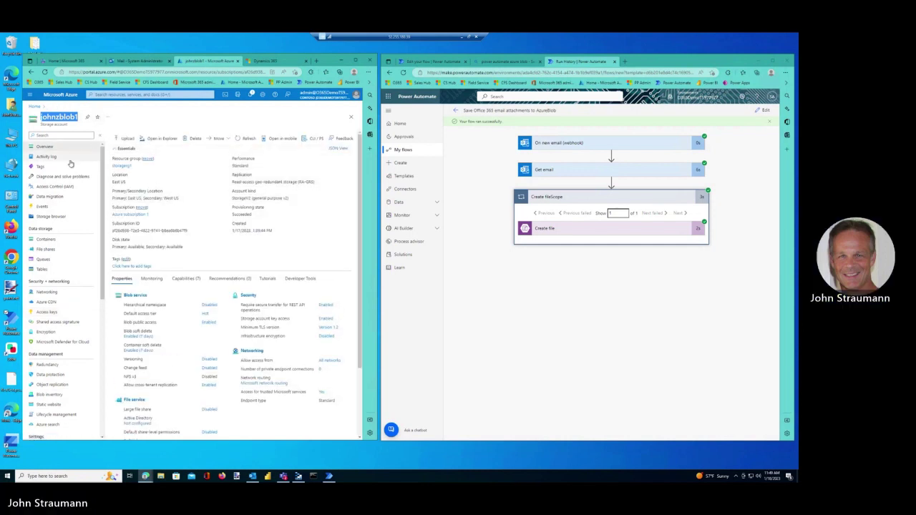
pyautogui.click(45, 239)
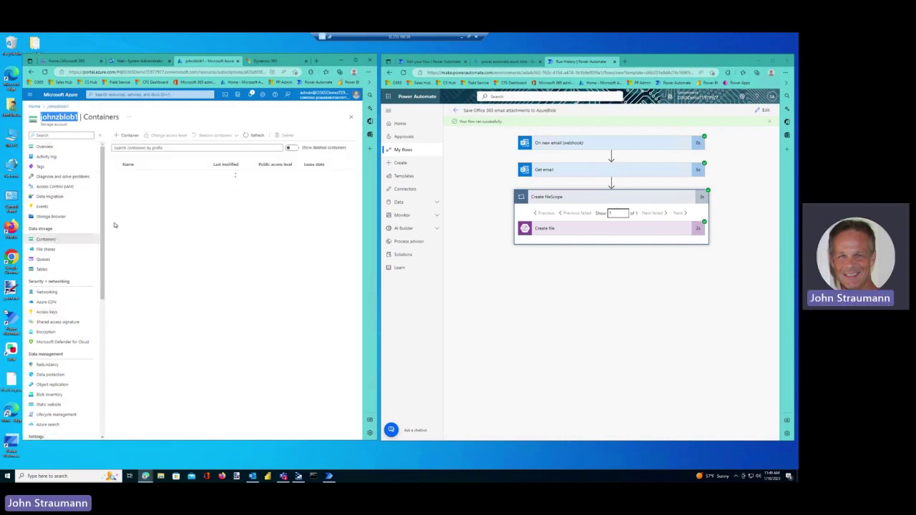
pyautogui.click(130, 186)
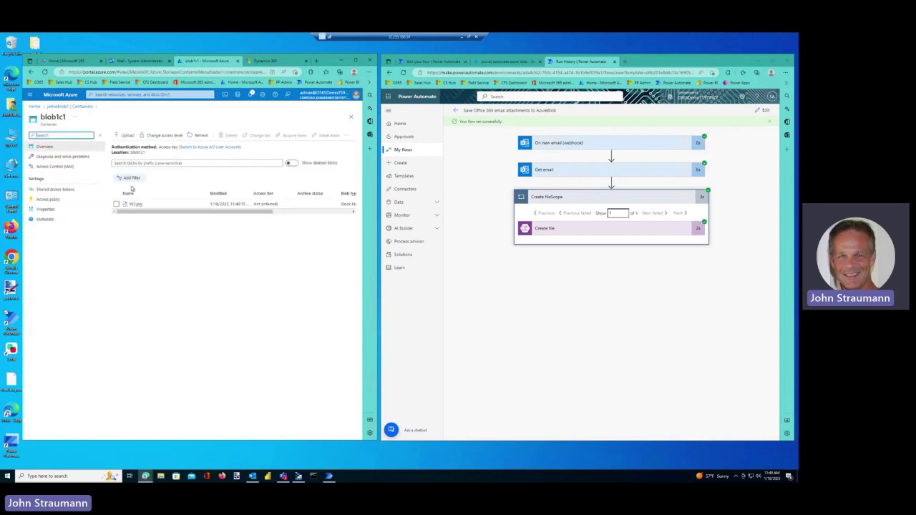